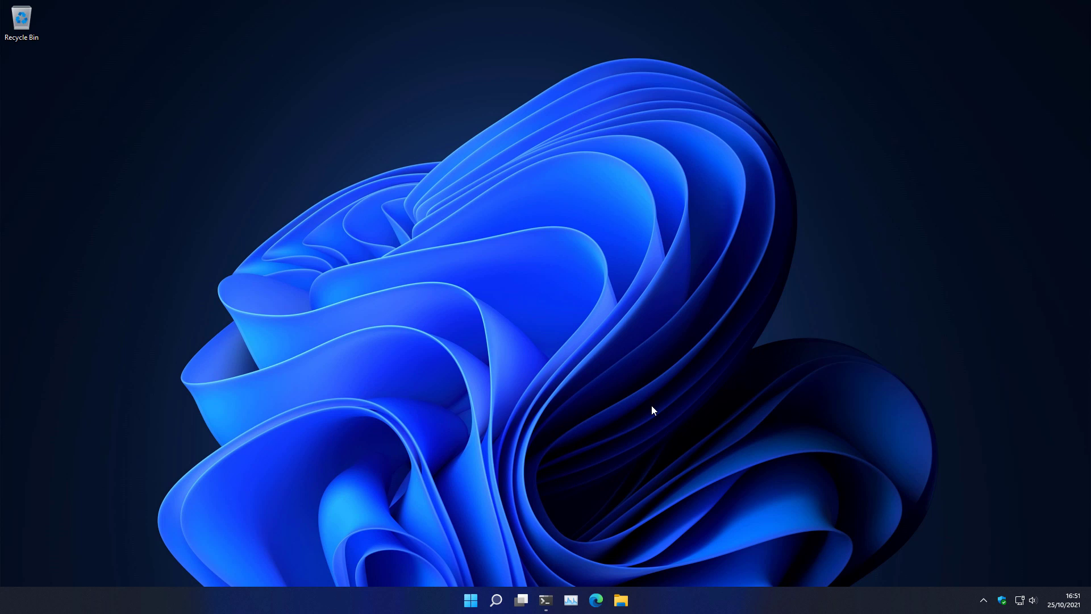
# - Launch Windows Terminal at Z:\Shared and bring up Windows Security's Security at a glance page
pyautogui.click(541, 610)
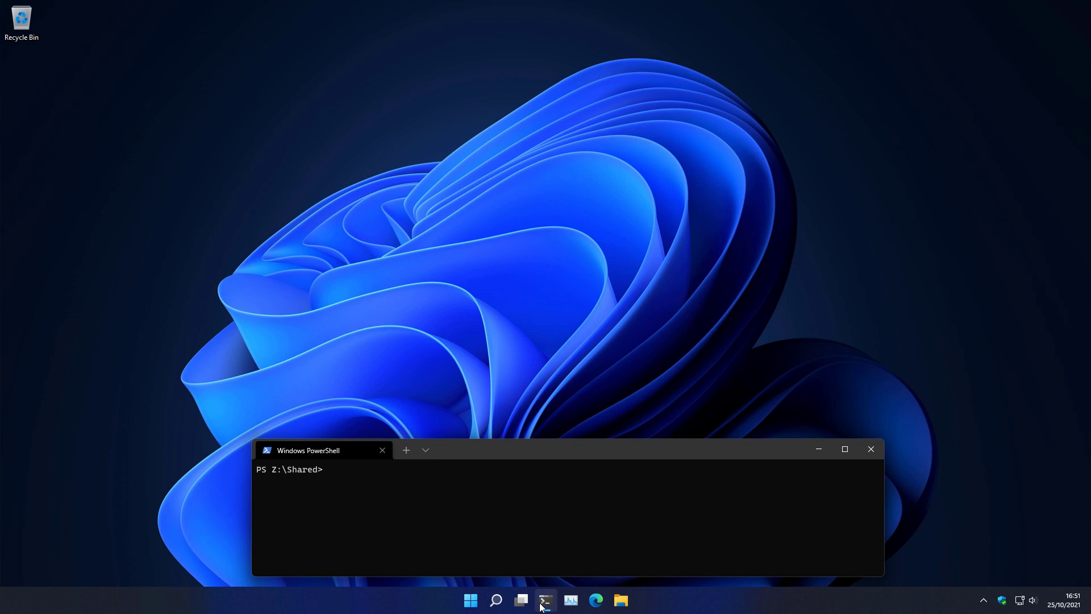
pyautogui.click(998, 599)
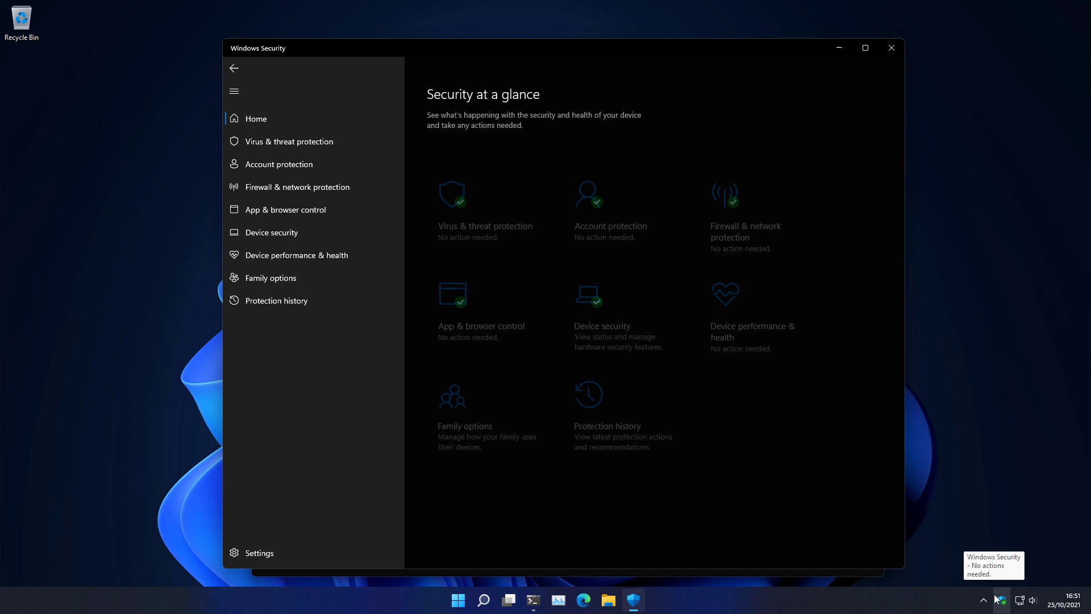
# - Close Windows Security and put focus back on the PowerShell prompt at Z:\Shared
pyautogui.click(880, 54)
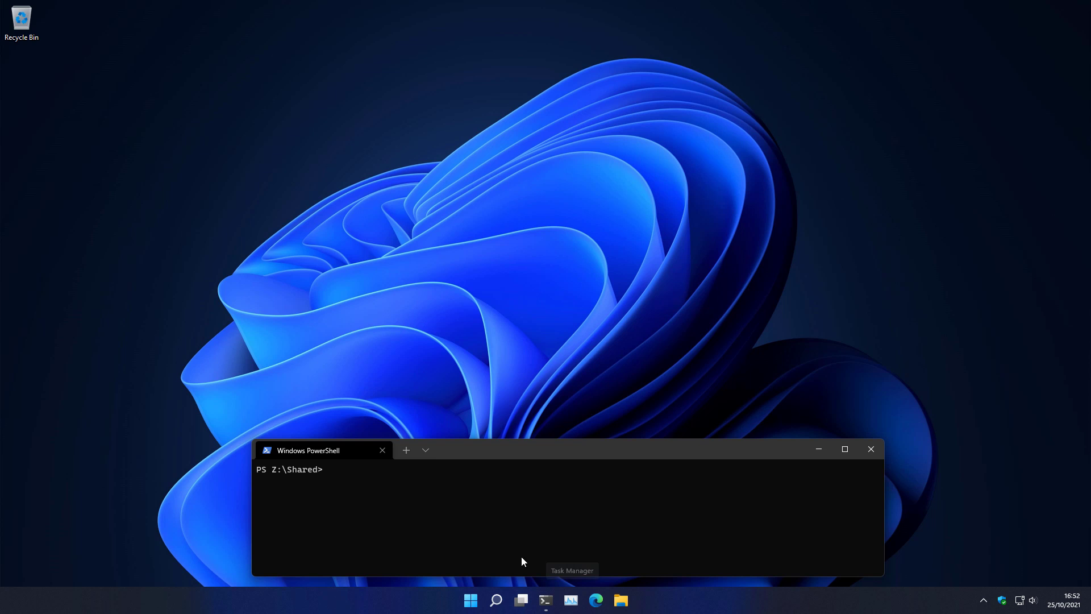
pyautogui.click(509, 523)
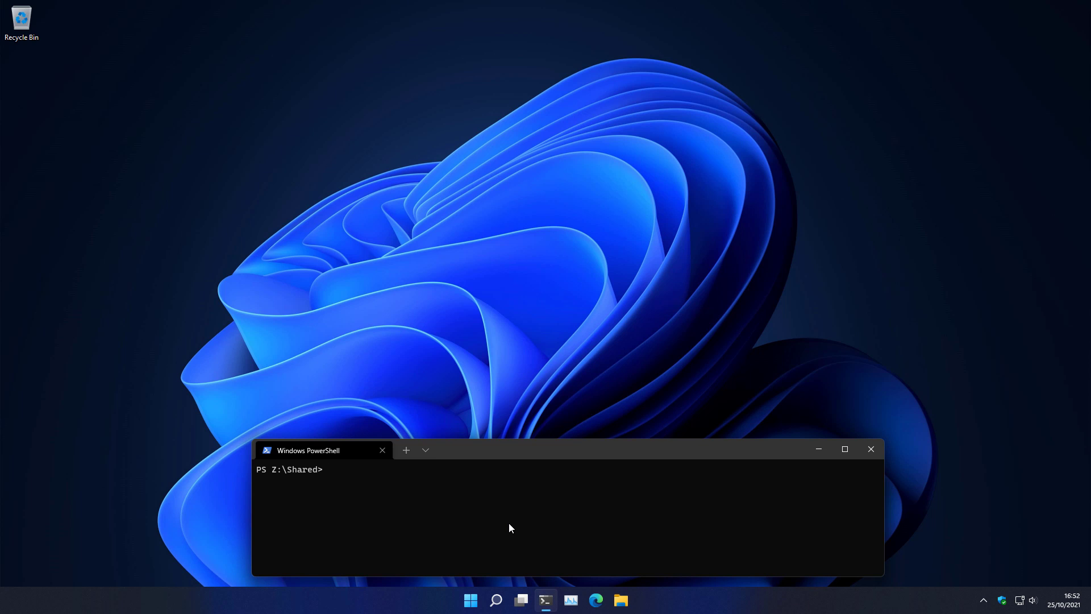
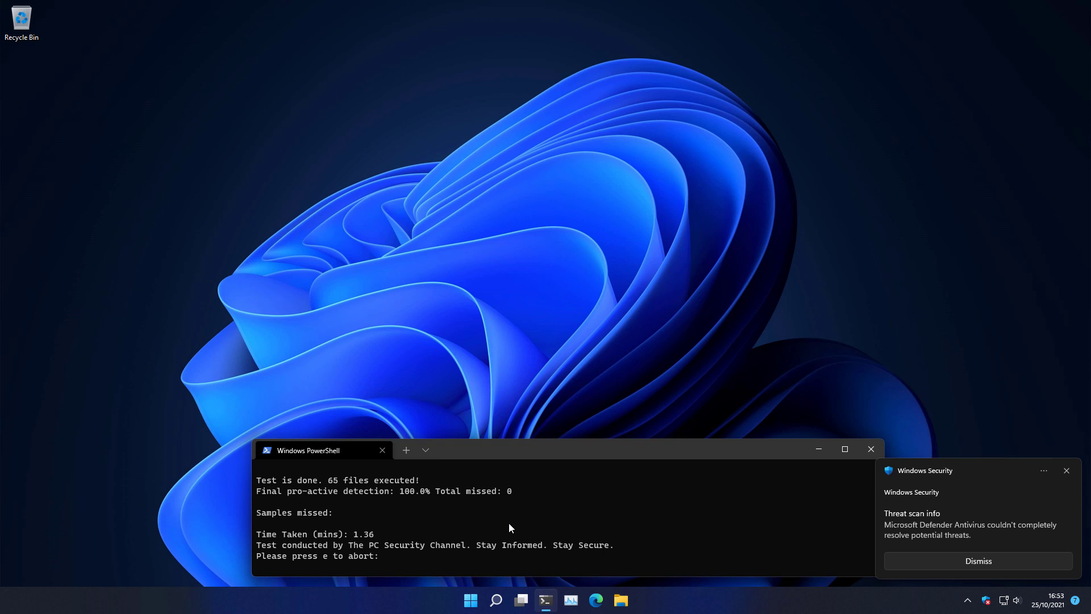
# - Dismiss the finished test's abort prompt to return to the PowerShell prompt
pyautogui.press('Return')
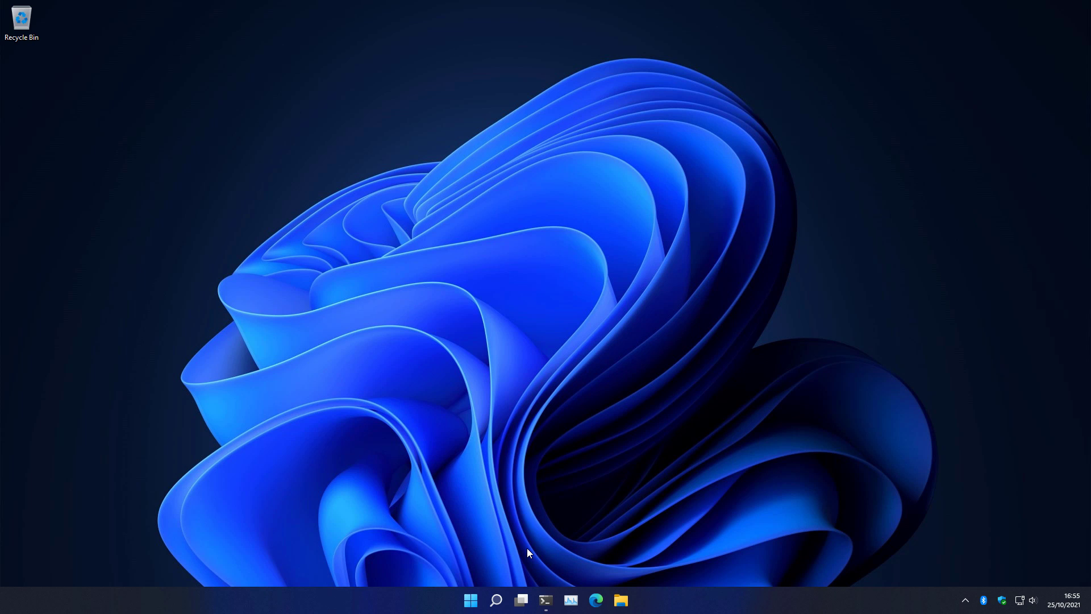
# - Reopen the Terminal and enter 'python malx.py' at the Z:\Shared prompt
pyautogui.click(544, 603)
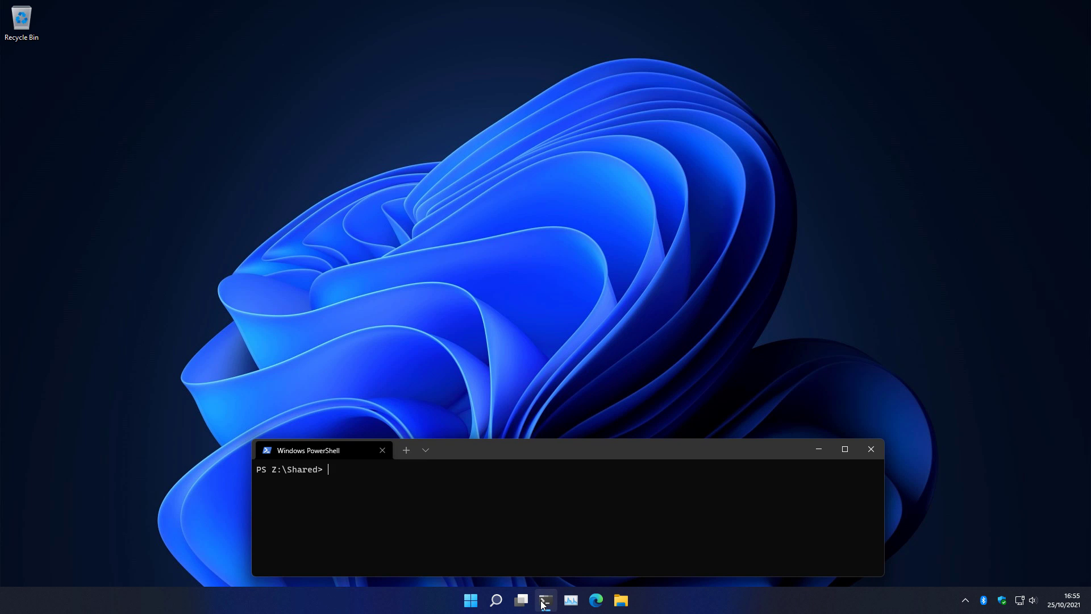
pyautogui.write('python malx.py')
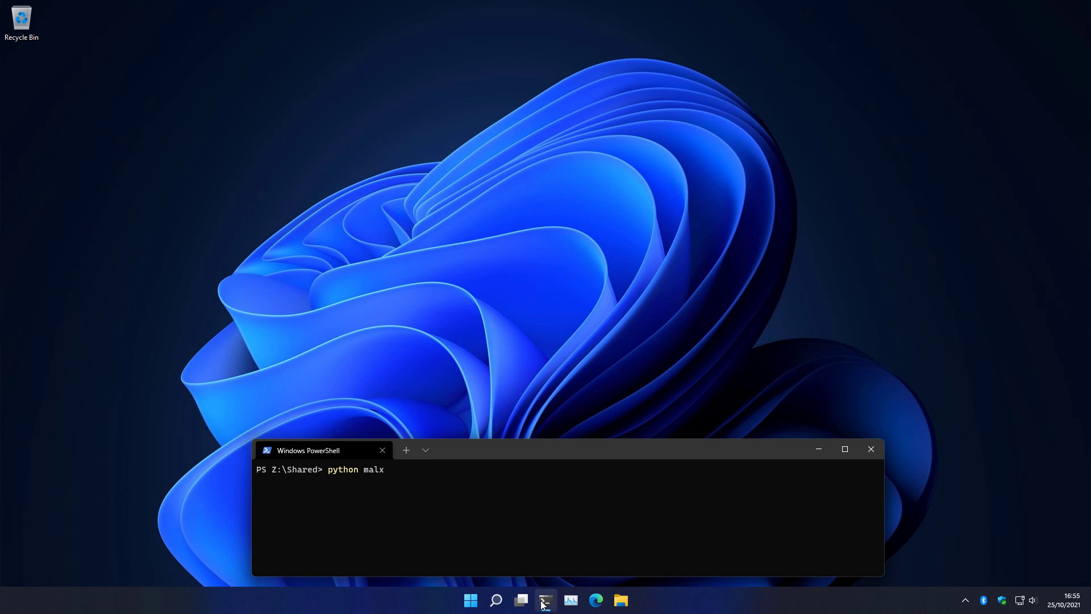
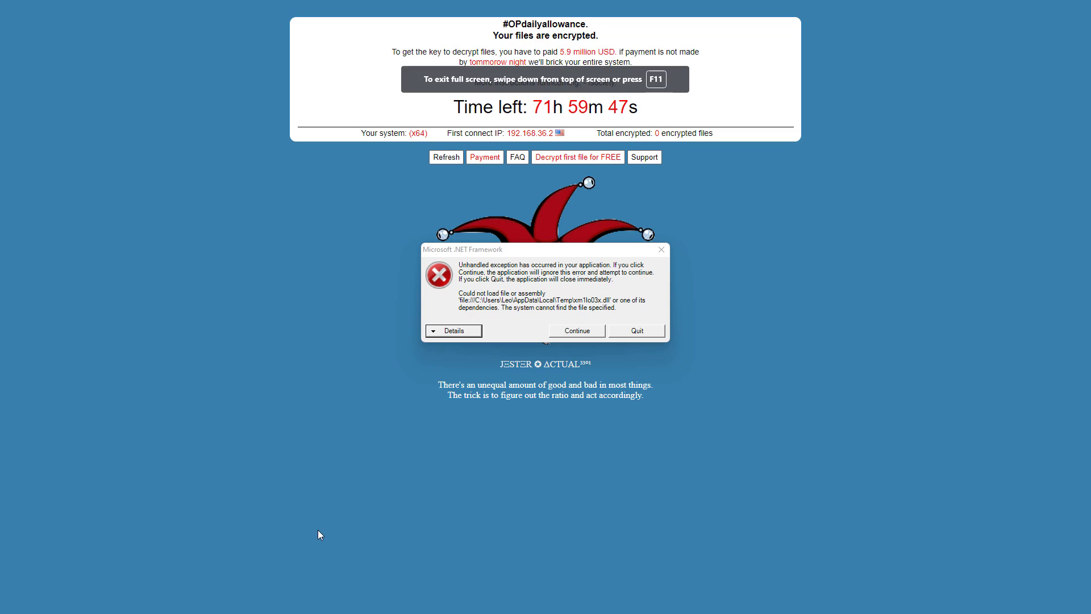
# - Dismiss the .NET Framework exception with Continue and close the dinosaur photo viewer
pyautogui.click(589, 330)
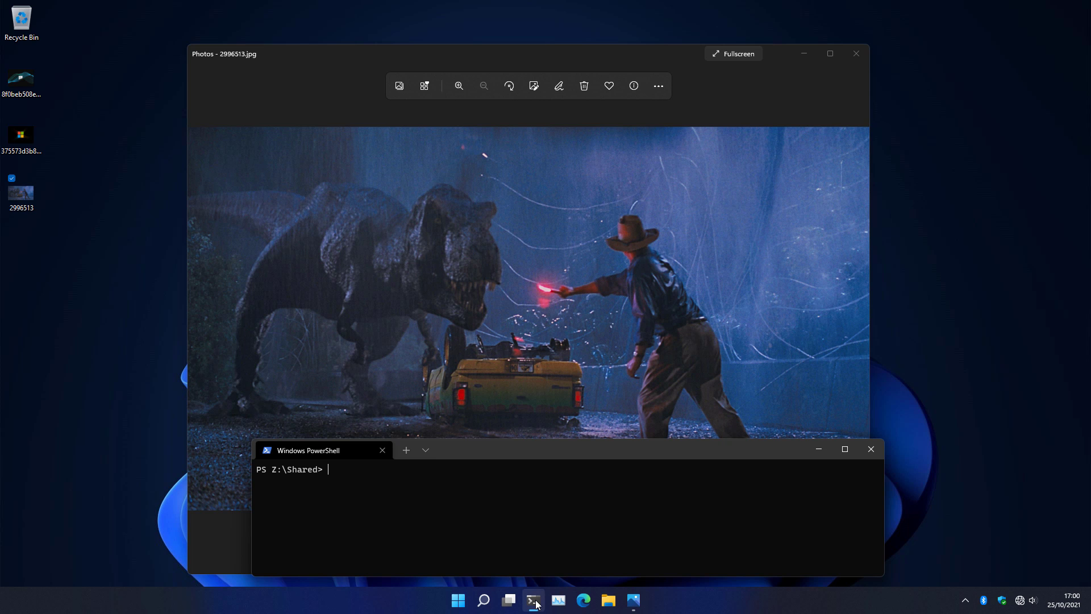
pyautogui.click(534, 600)
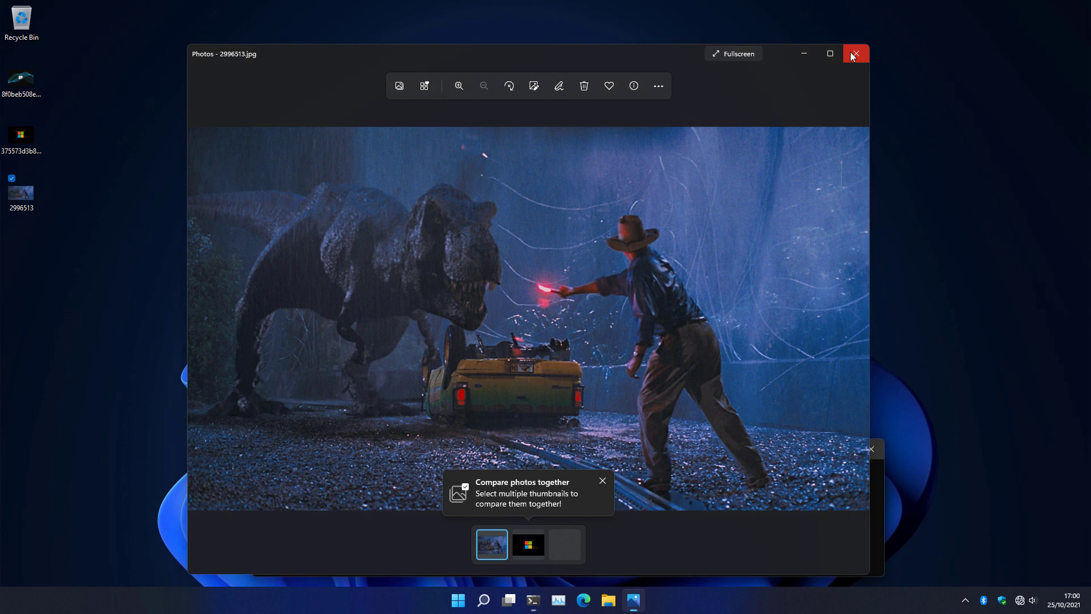
pyautogui.click(856, 54)
# - Run 'python malx.py', clearing Black Claw.exe's CS0006 metadata error and .NET exception
pyautogui.write('python malx.py')
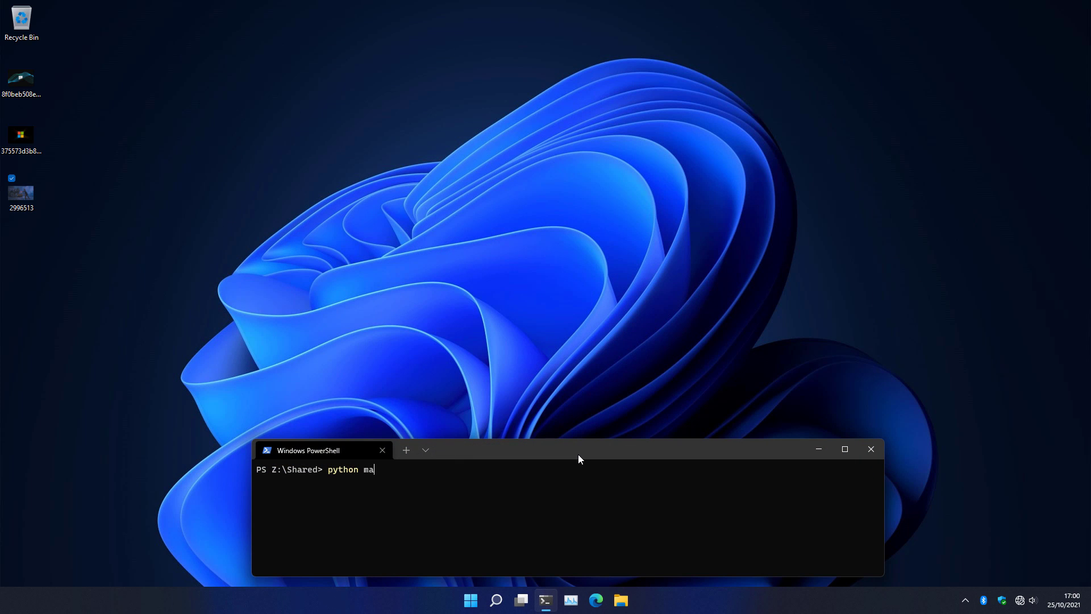
pyautogui.press('Return')
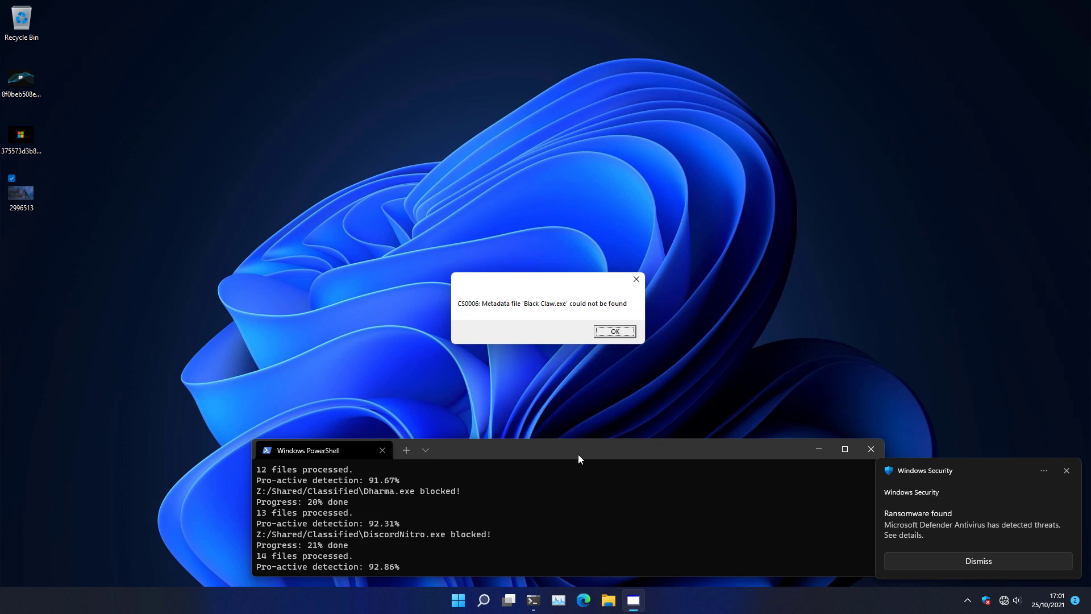
pyautogui.click(610, 334)
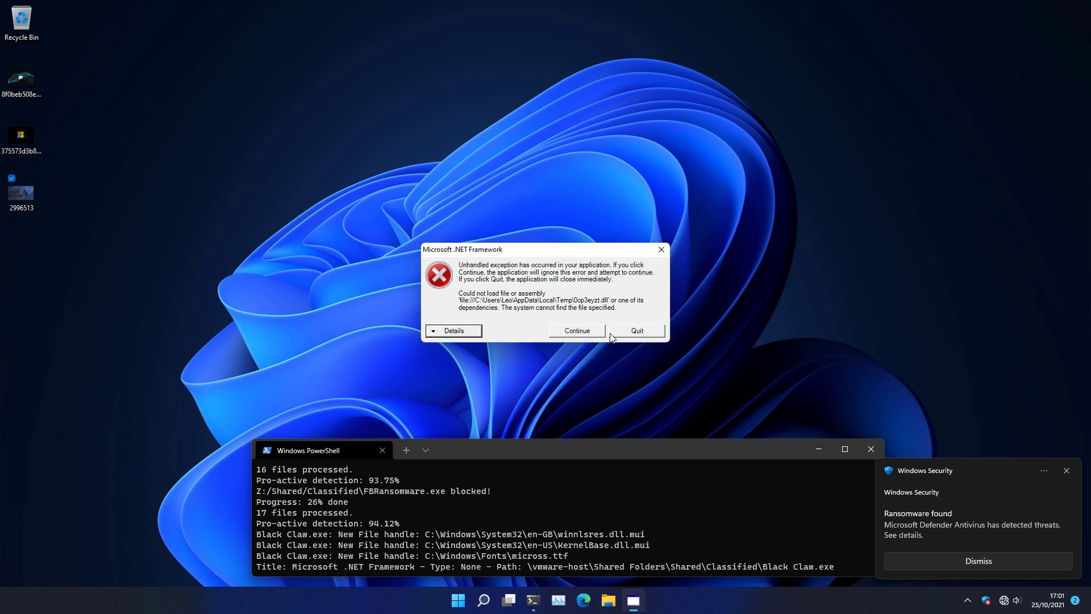
pyautogui.click(589, 332)
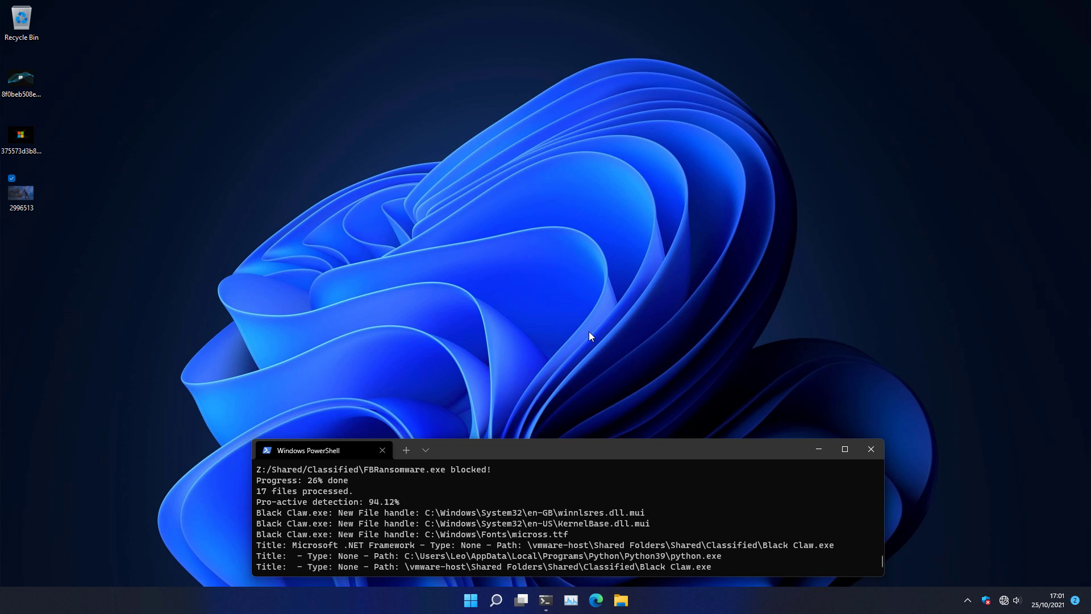
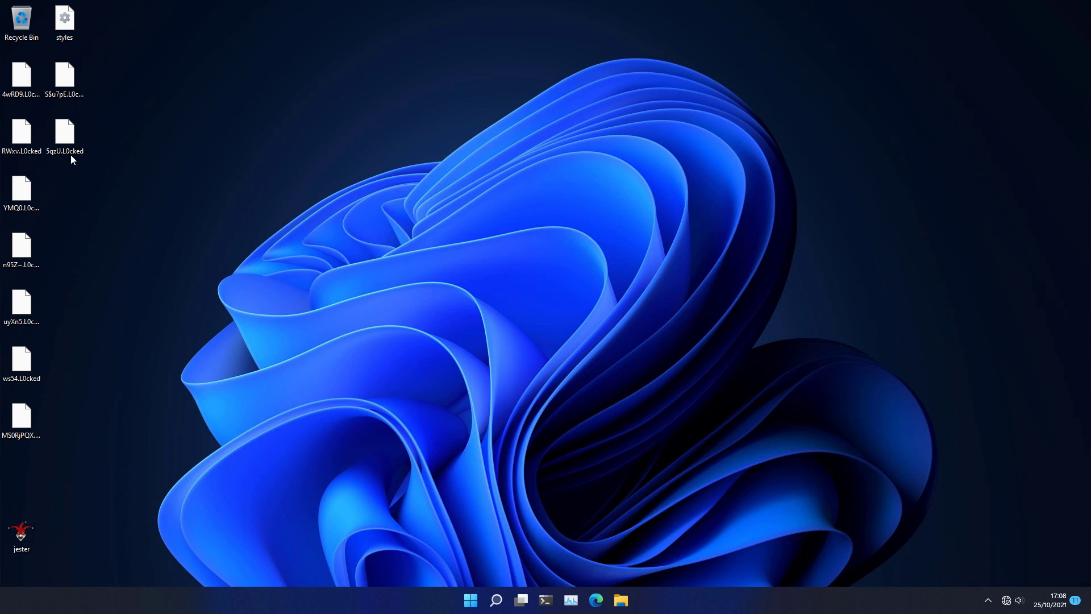
# - Select several locked desktop files, then narrow the selection to n95Z~.L0cked
pyautogui.moveTo(112, 79); pyautogui.dragTo(33, 277)
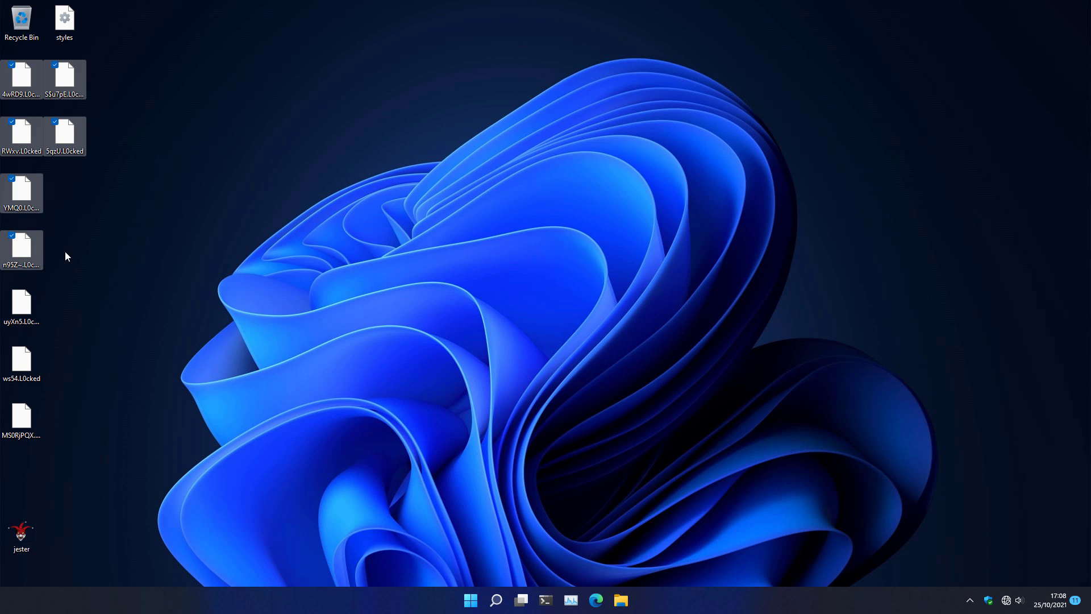
pyautogui.click(65, 252)
pyautogui.click(38, 252)
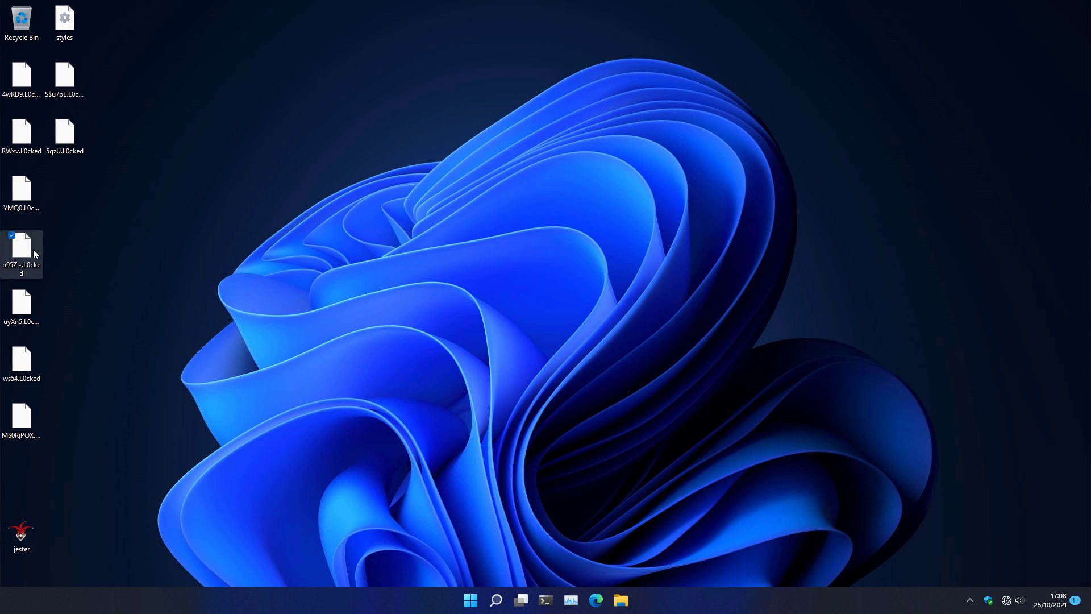
# - Open n95Z~.L0cked in Notepad, chosen from the Open with app list
pyautogui.rightClick(32, 250)
pyautogui.click(94, 280)
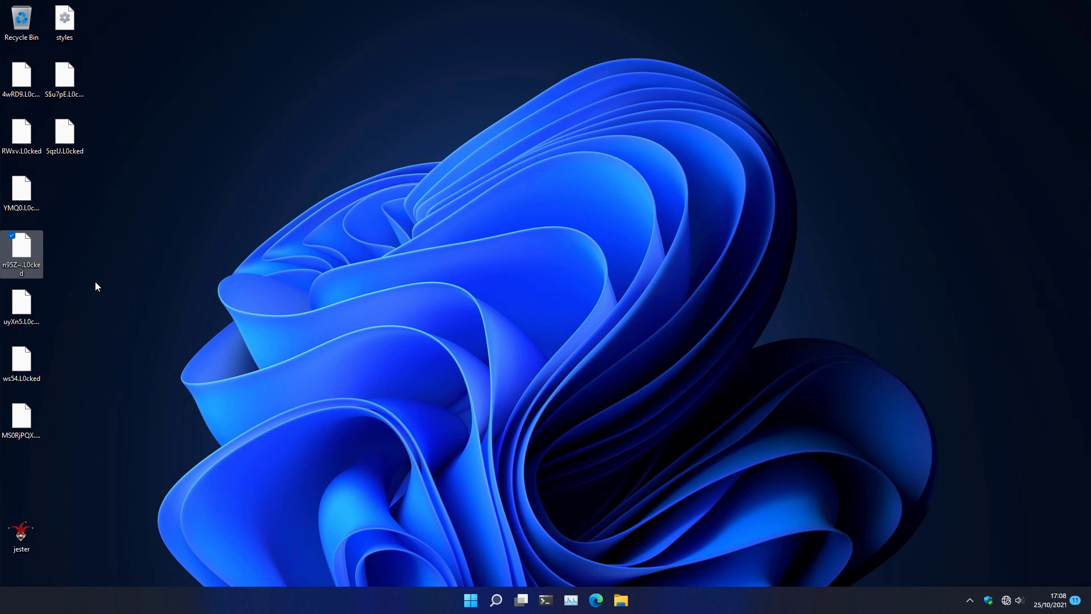
pyautogui.click(465, 227)
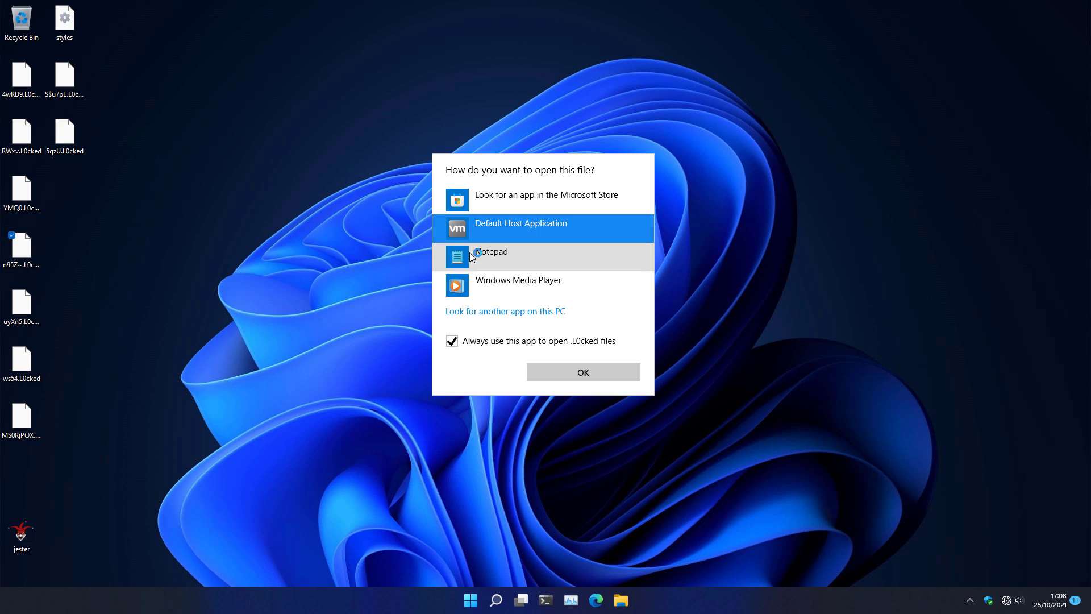
pyautogui.click(469, 254)
pyautogui.click(548, 373)
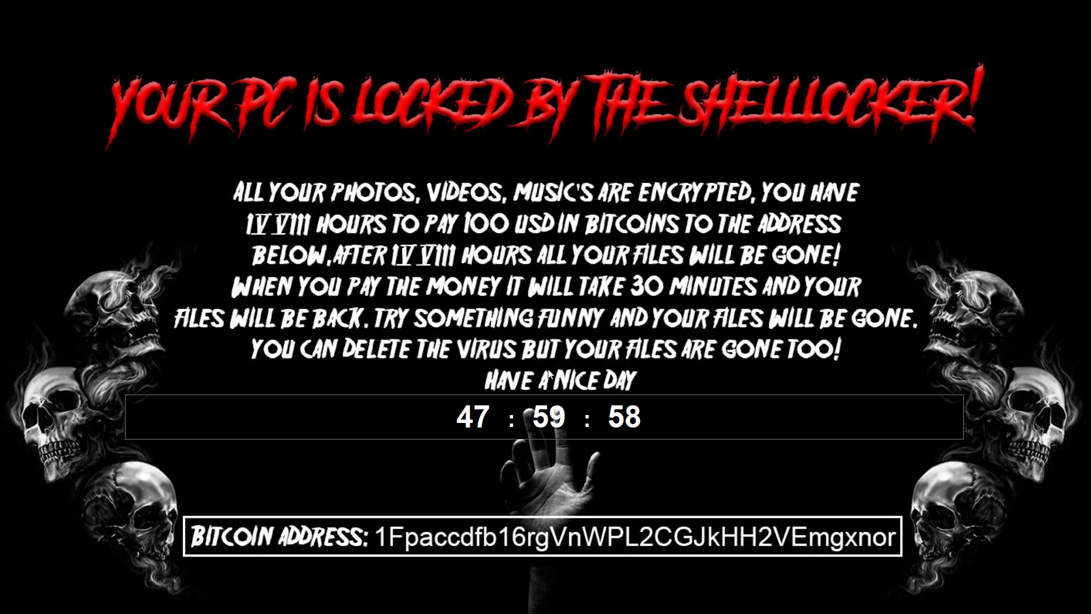
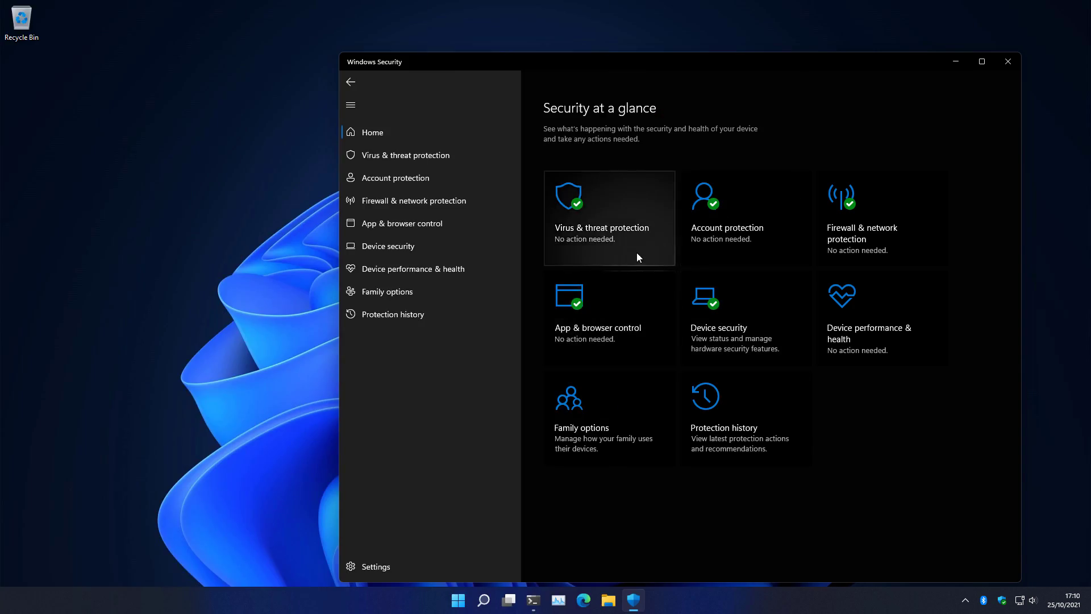
# - Switch on Controlled folder access under ransomware protection and approve the UAC prompt
pyautogui.click(636, 251)
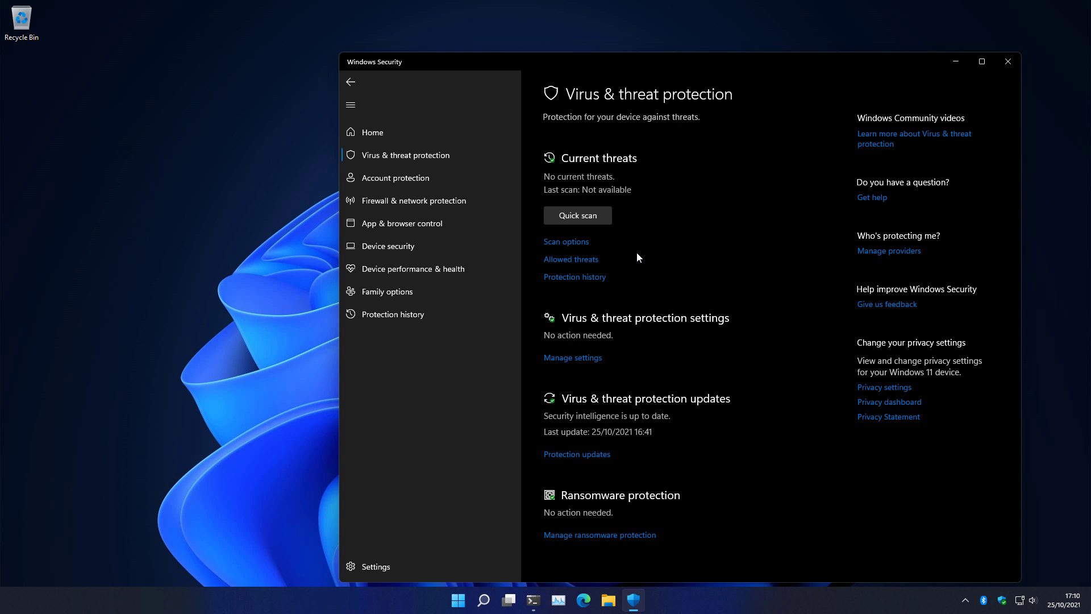
pyautogui.moveTo(509, 599)
pyautogui.click(632, 537)
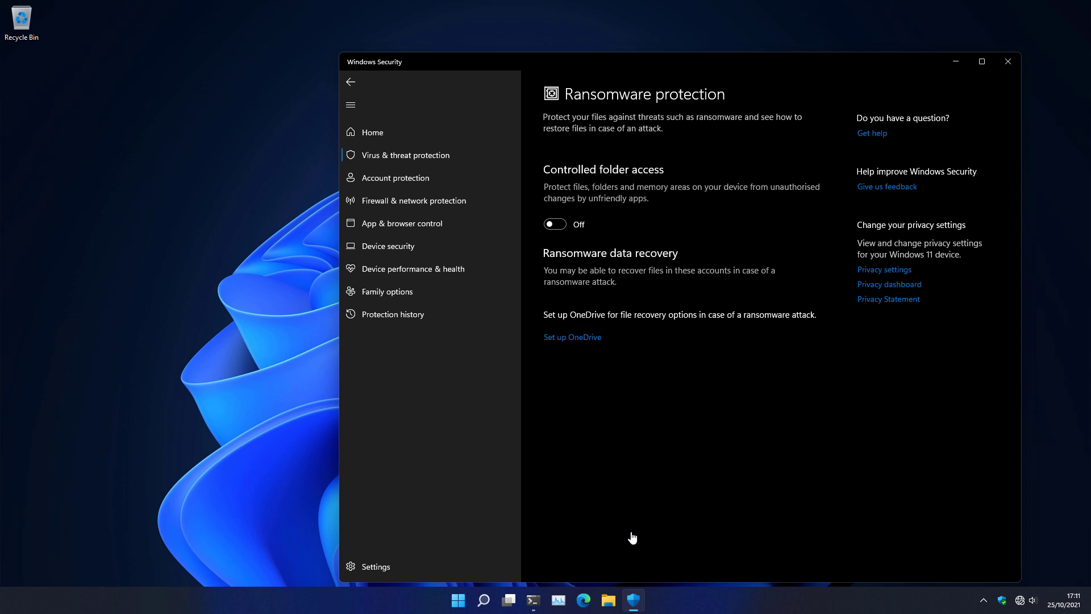
pyautogui.click(549, 226)
pyautogui.click(500, 381)
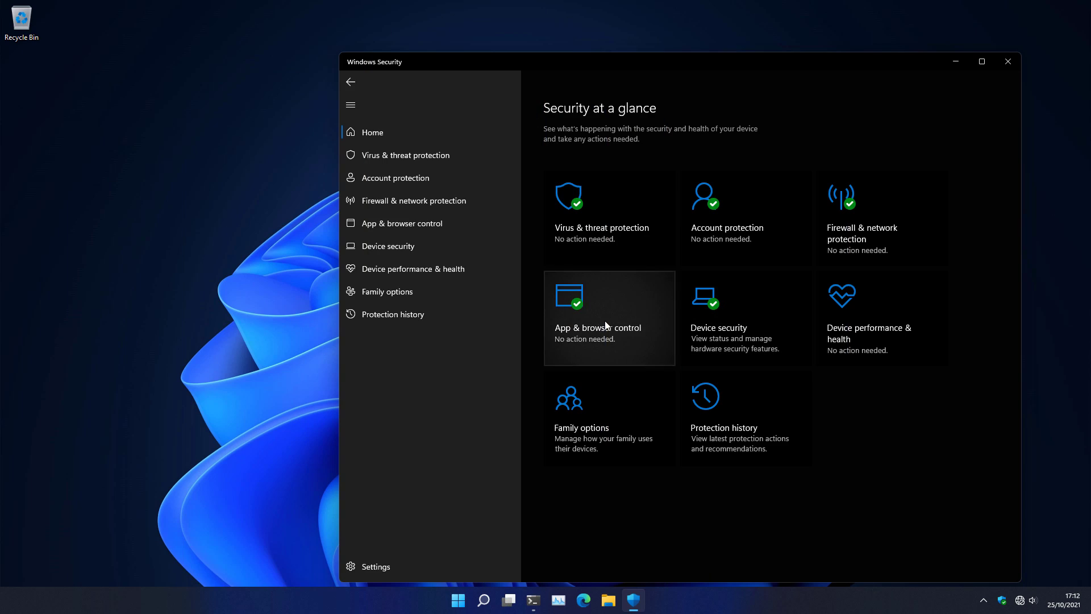
# - Show the Reputation-based protection settings under App & browser control, where PUP blocking is on
pyautogui.click(604, 319)
pyautogui.click(608, 204)
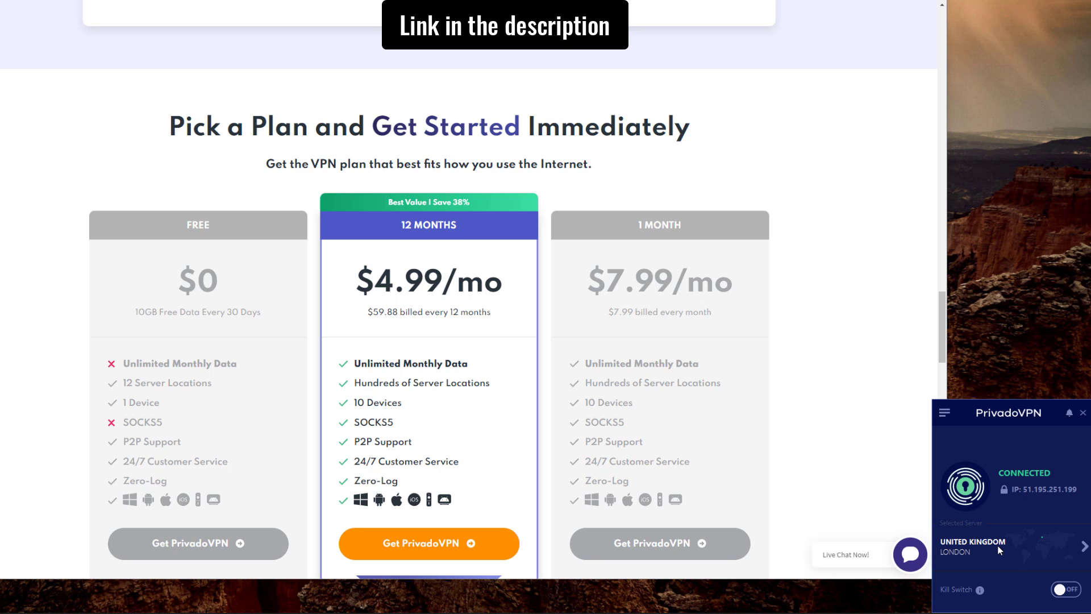
# - Expand the PrivadoVPN server dropdown and scroll down through the country locations
pyautogui.click(1083, 545)
pyautogui.scroll(-5, 1066, 541)
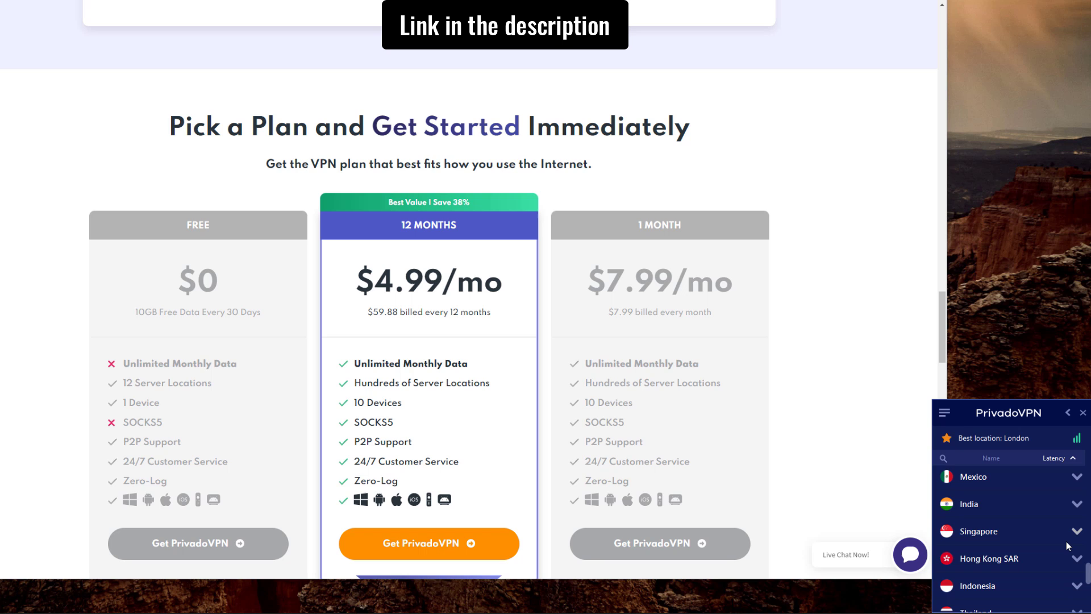
pyautogui.scroll(-2, 1066, 545)
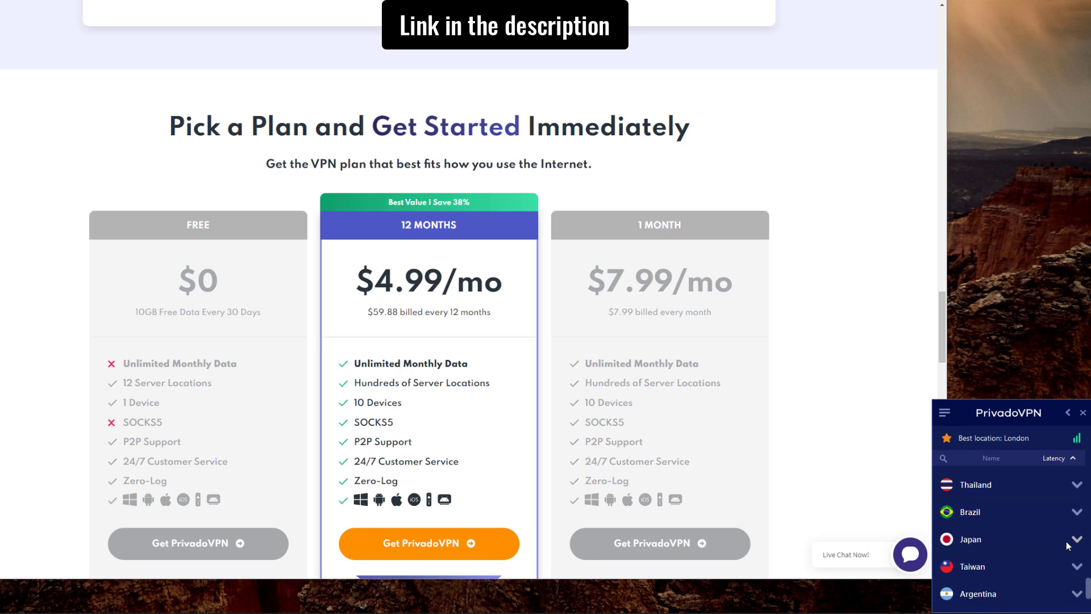
pyautogui.scroll(-1, 1065, 542)
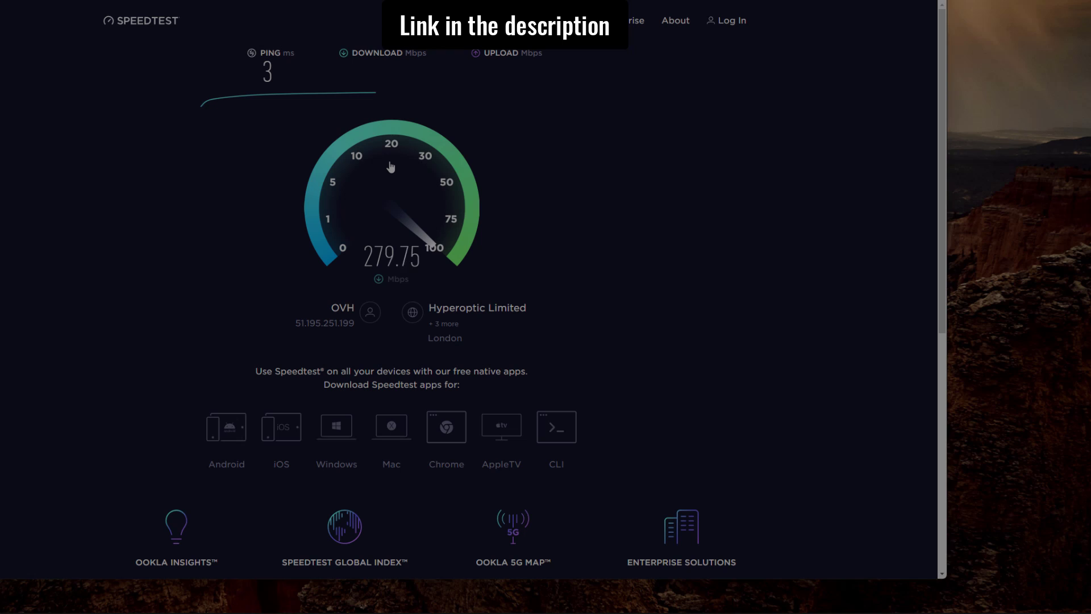